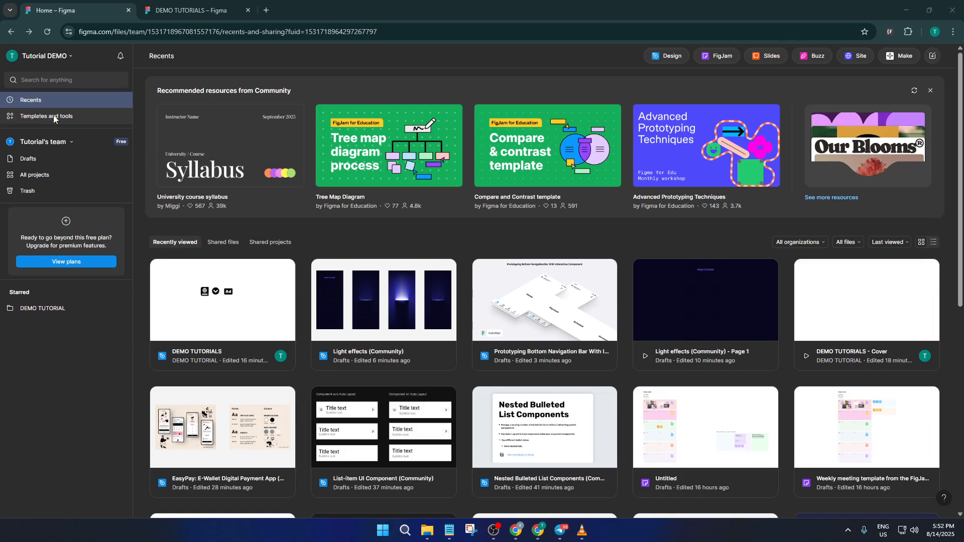
# - Search the Community templates and tools for "interactive bottom nav"
pyautogui.click(33, 117)
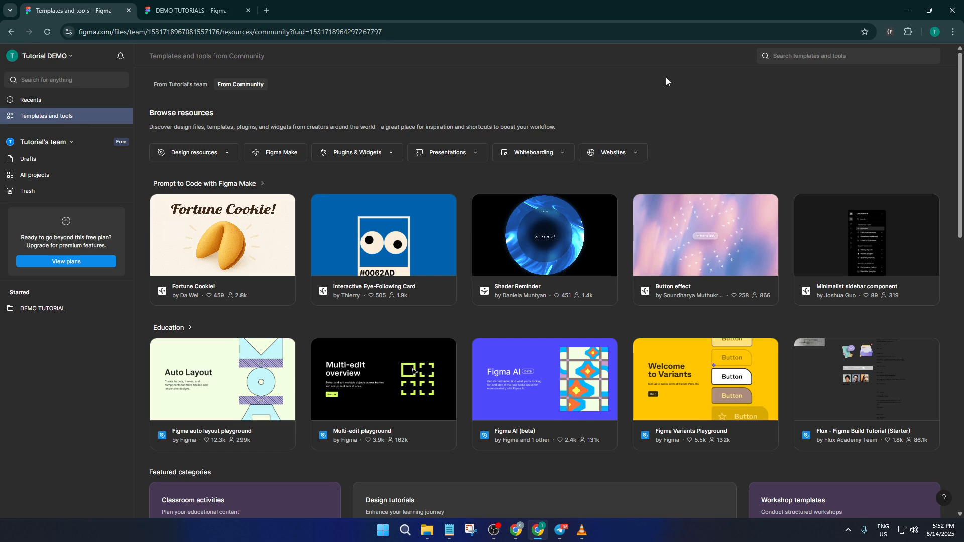
pyautogui.click(796, 59)
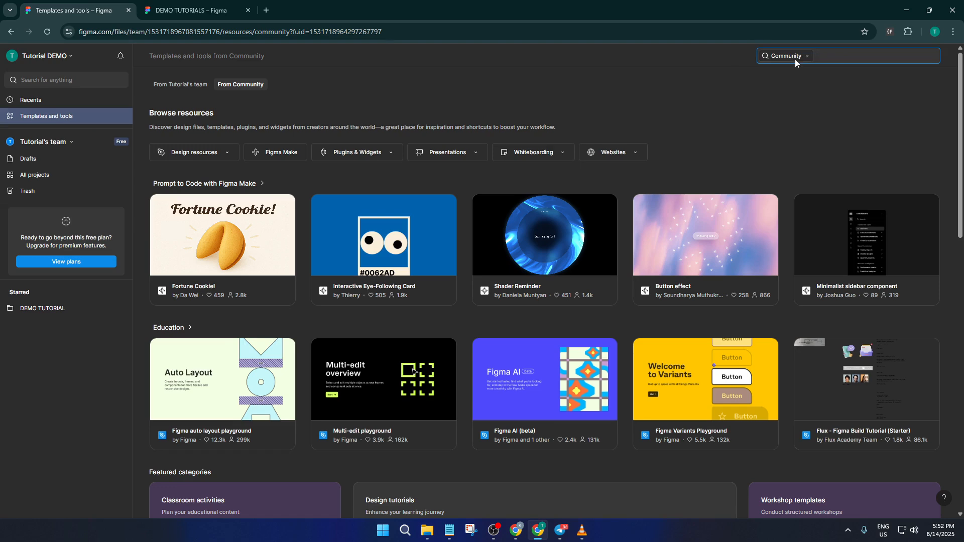
pyautogui.write('interactive bottom nav')
pyautogui.press('Return')
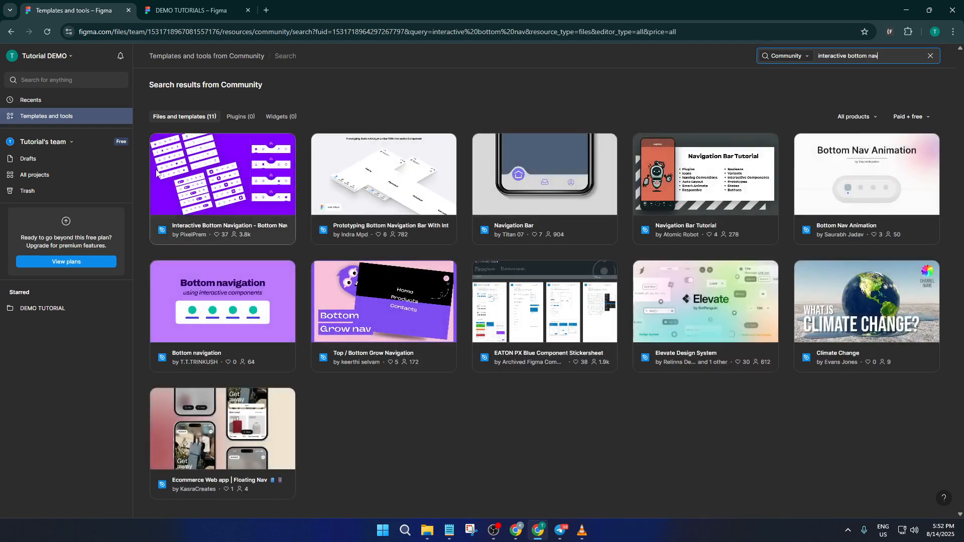
# - Open the Community file "Interactive Bottom Navigation - Bottom Navbar Component" in Figma for editing
pyautogui.click(202, 196)
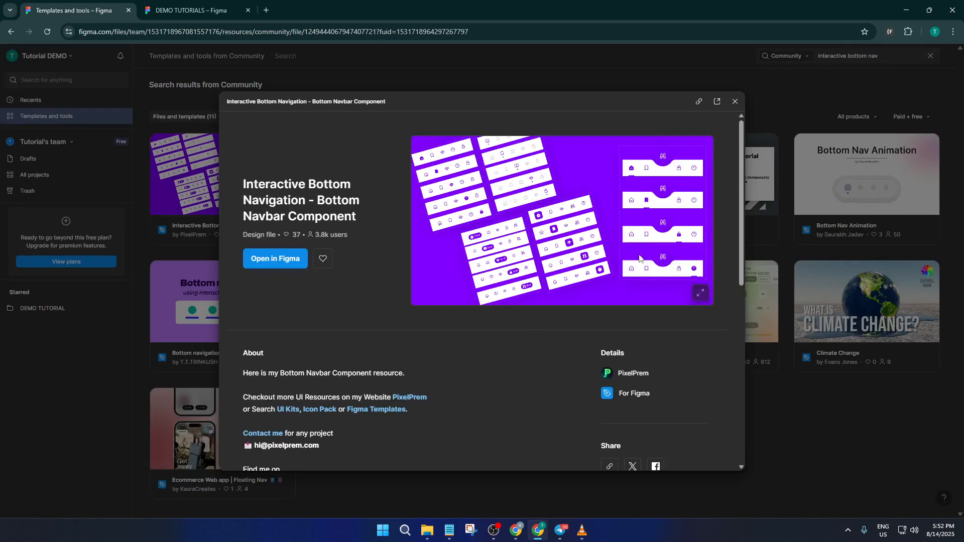
pyautogui.click(285, 258)
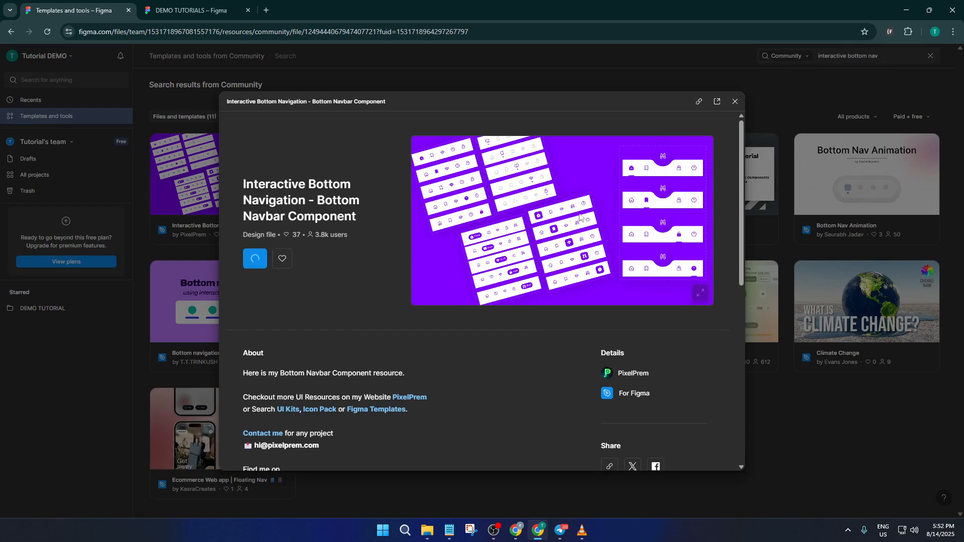
pyautogui.scroll(-4, 525, 346)
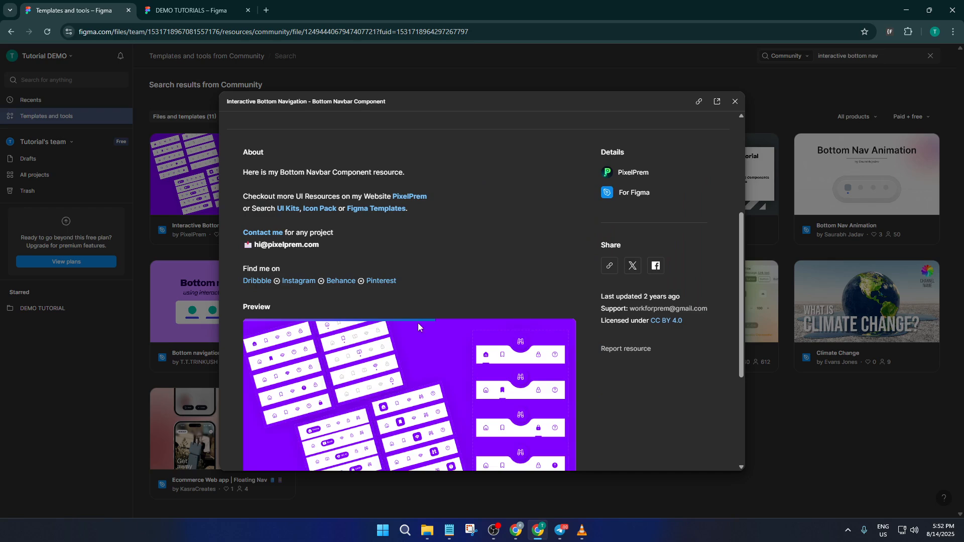
pyautogui.scroll(-2, 426, 370)
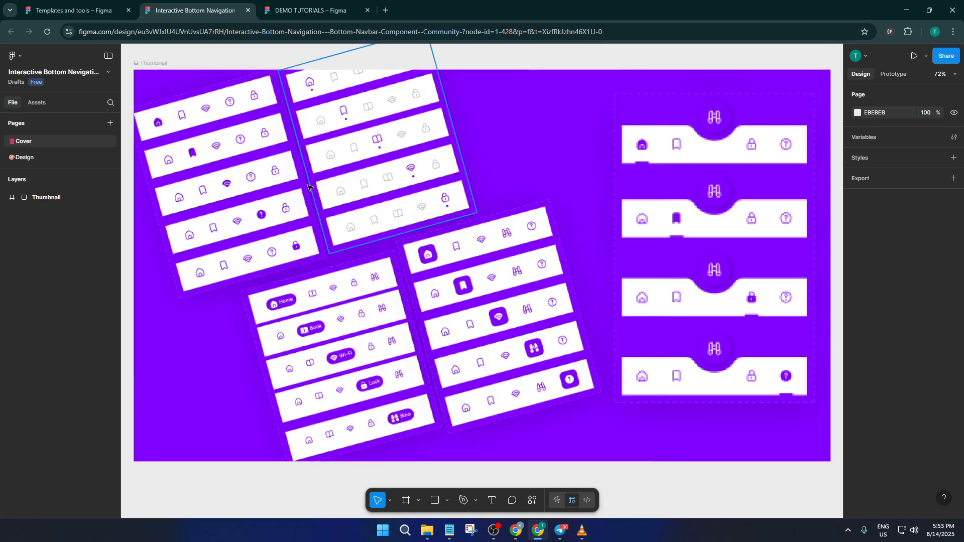
# - Show the Design page and examine its five bottom navigation component sets and the icon set
pyautogui.click(22, 157)
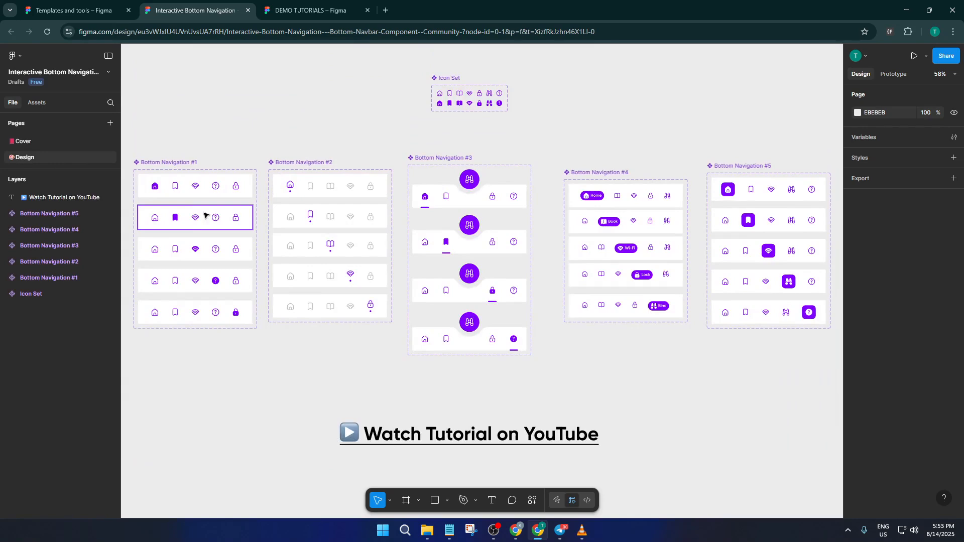
pyautogui.scroll(3, 188, 215)
pyautogui.scroll(3, 179, 221)
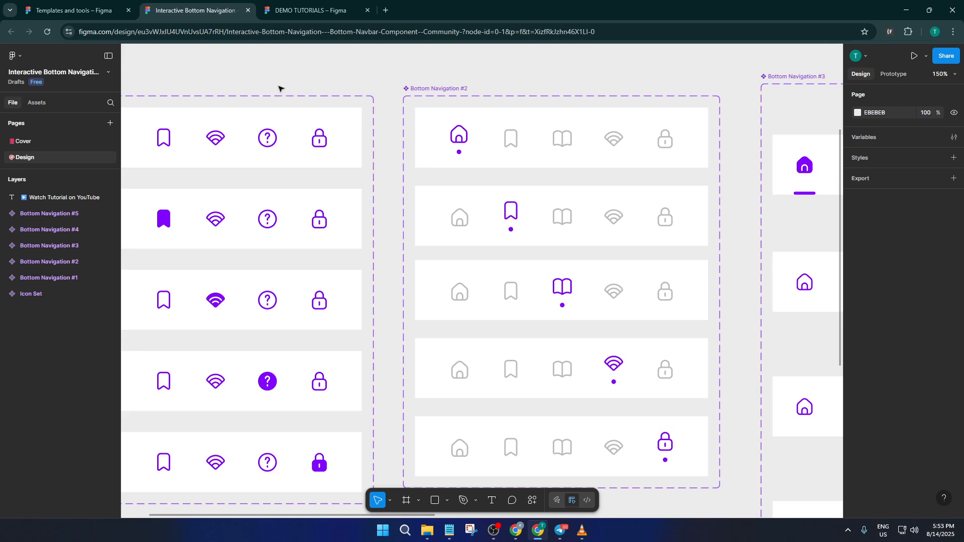
pyautogui.scroll(-3, 303, 86)
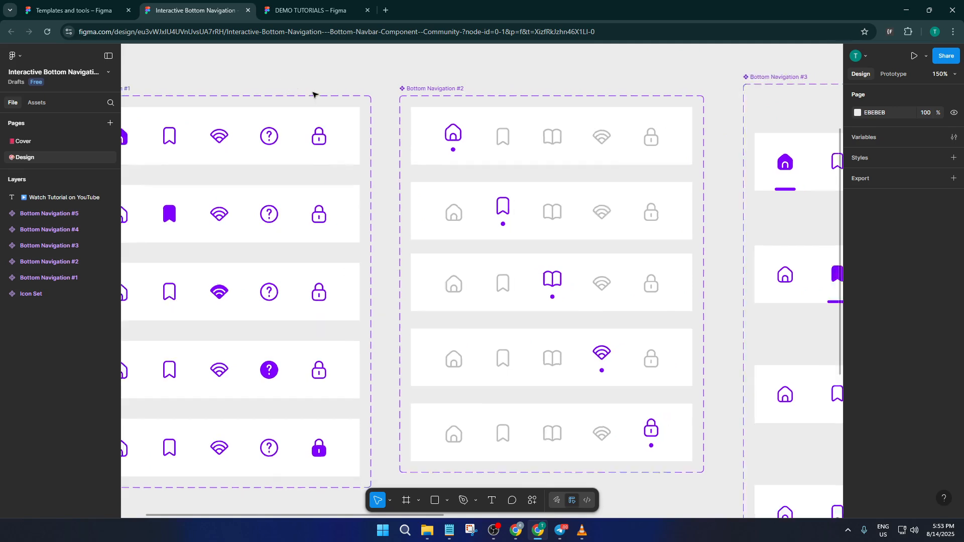
pyautogui.scroll(1, 289, 95)
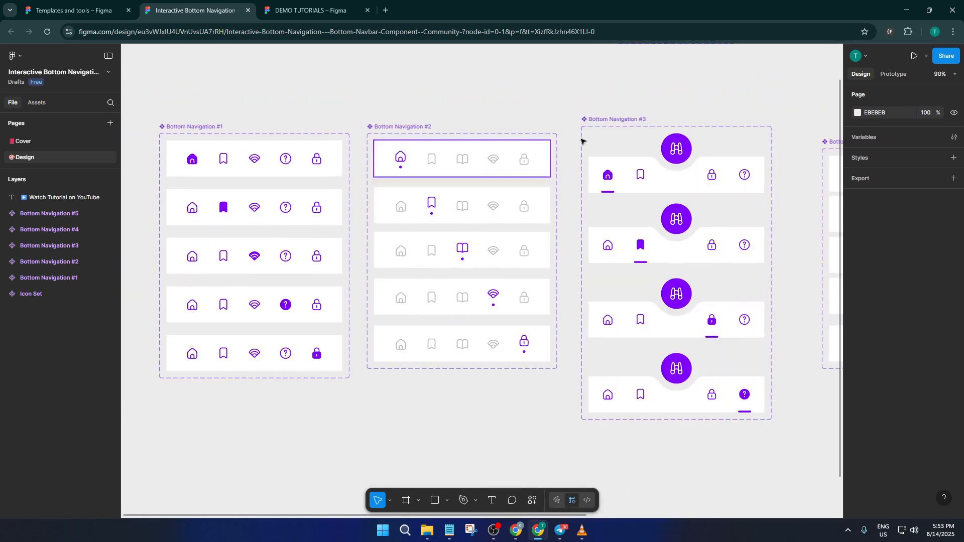
pyautogui.scroll(-2, 602, 121)
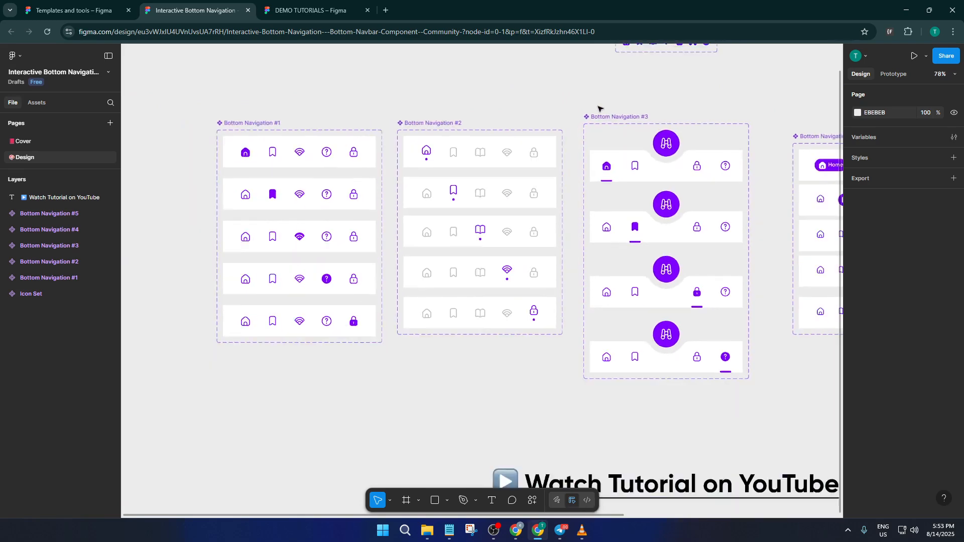
pyautogui.scroll(4, 619, 112)
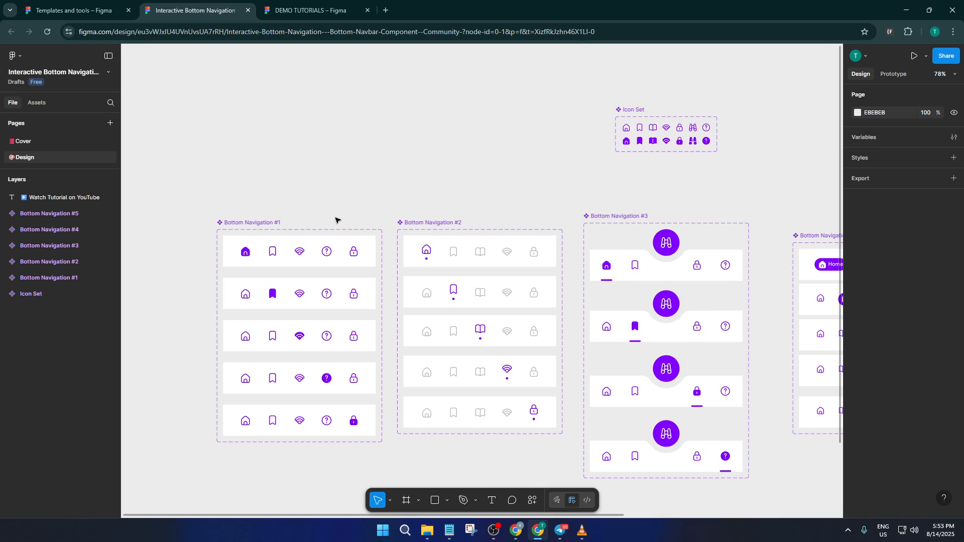
pyautogui.scroll(-1, 504, 184)
pyautogui.scroll(-3, 504, 183)
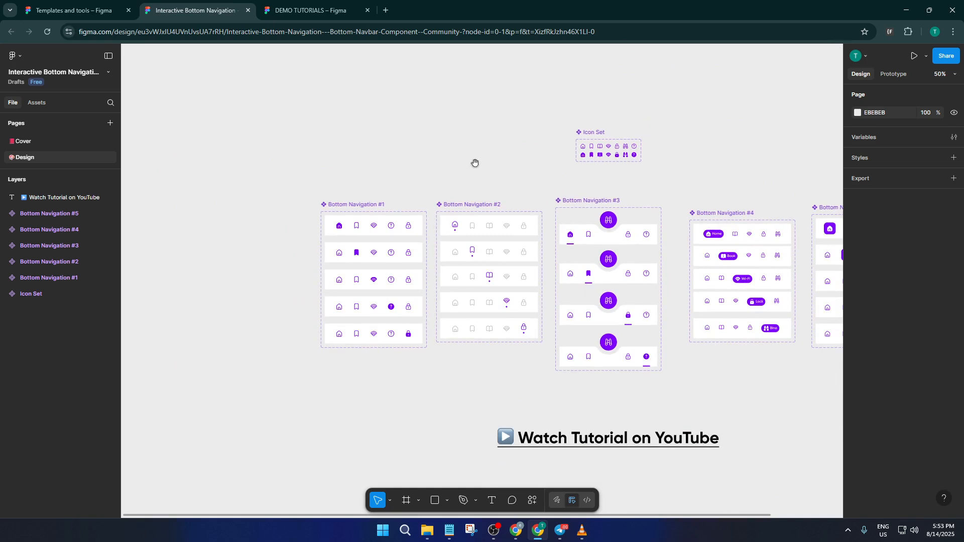
pyautogui.moveTo(476, 164); pyautogui.dragTo(347, 151)
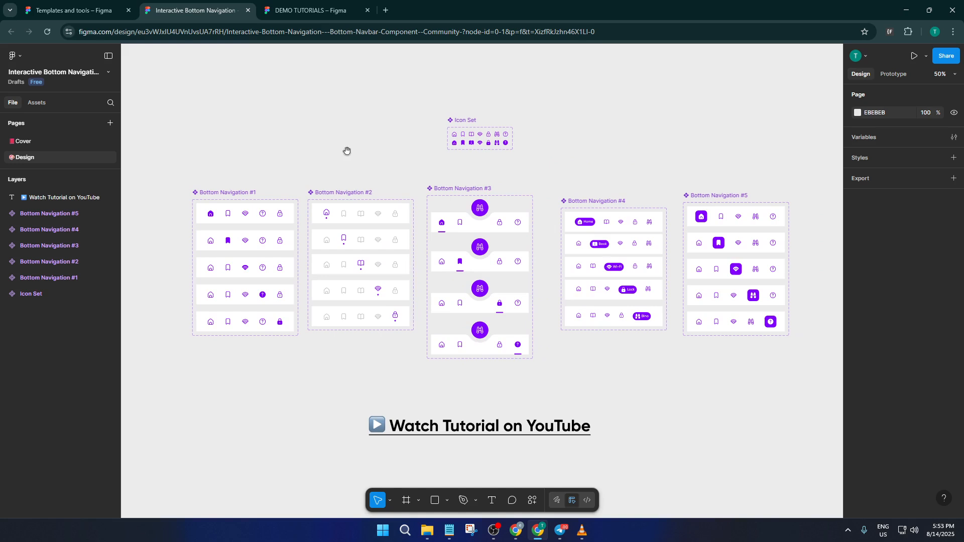
pyautogui.scroll(-1, 365, 152)
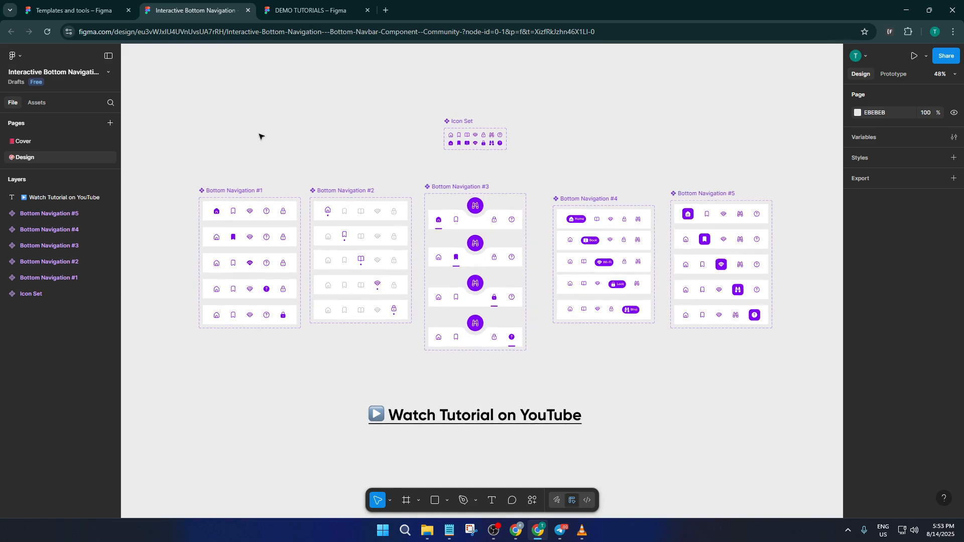
# - Copy Bottom Navigation #1 to #5 and the Icon Set into the Cover page of the DEMO TUTORIALS file
pyautogui.moveTo(173, 113); pyautogui.dragTo(699, 342)
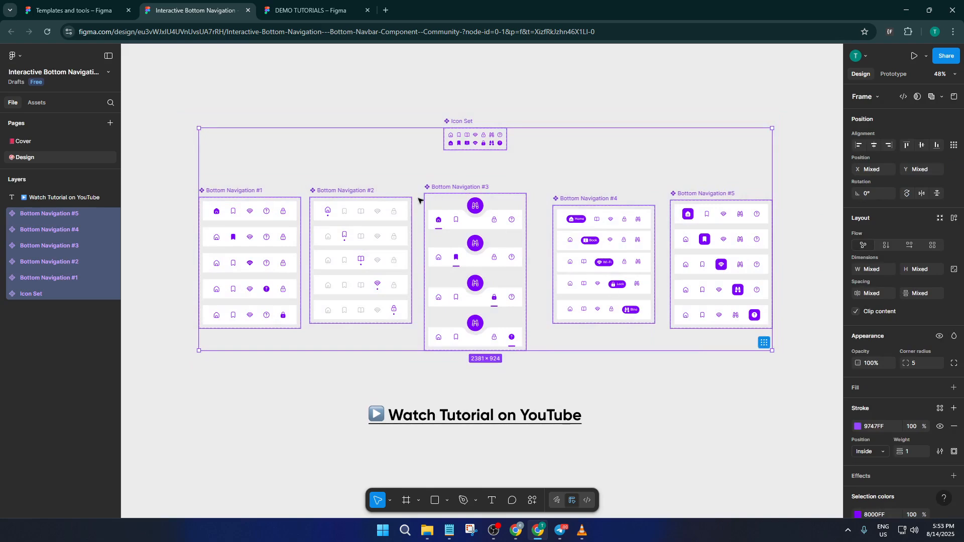
pyautogui.click(304, 4)
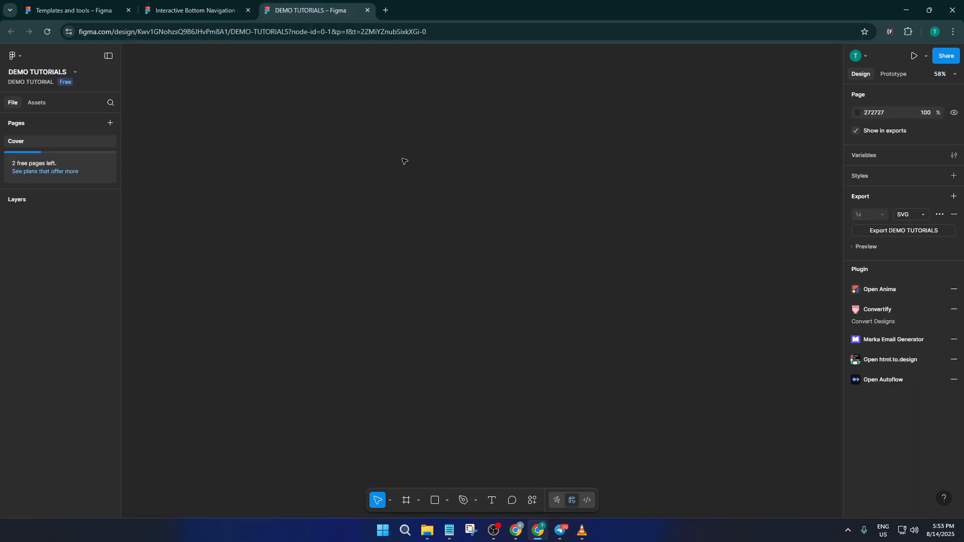
pyautogui.hotkey('ctrl', 'v')
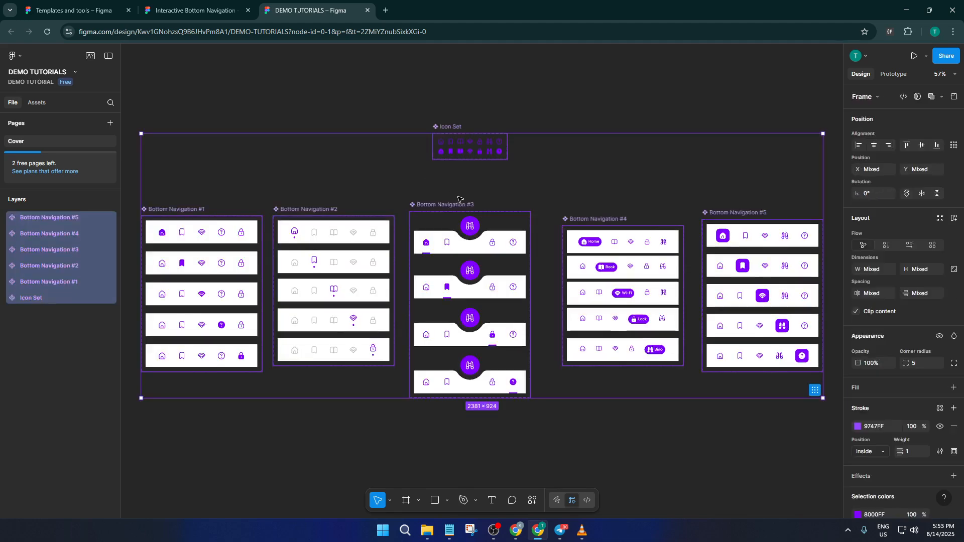
pyautogui.click(403, 176)
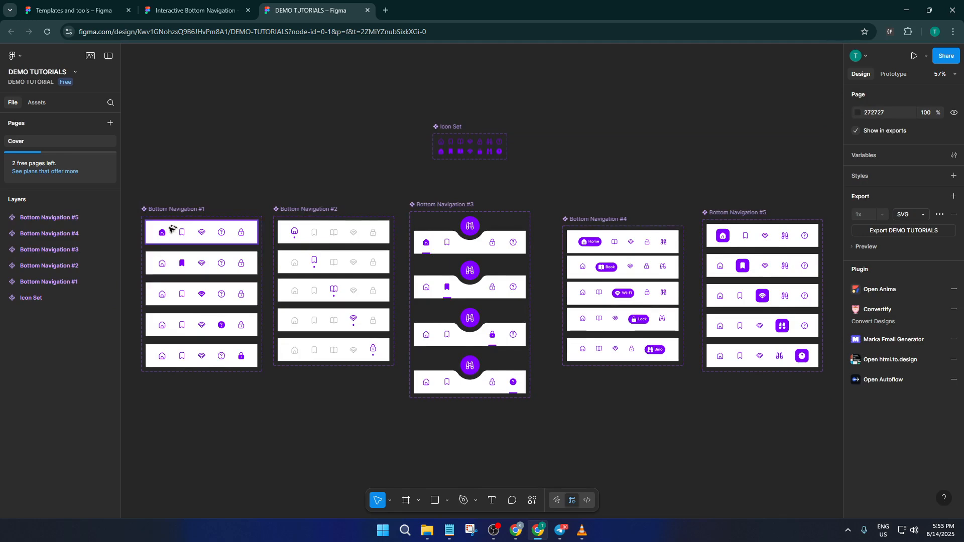
# - Set the height of the first variant in Bottom Navigation #1 to 82
pyautogui.scroll(1, 181, 297)
pyautogui.scroll(2, 176, 301)
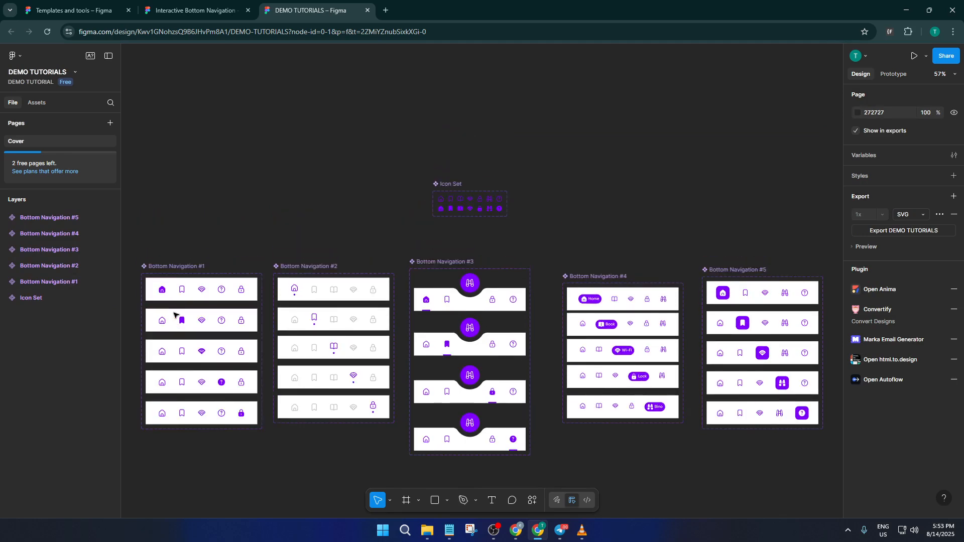
pyautogui.scroll(5, 173, 327)
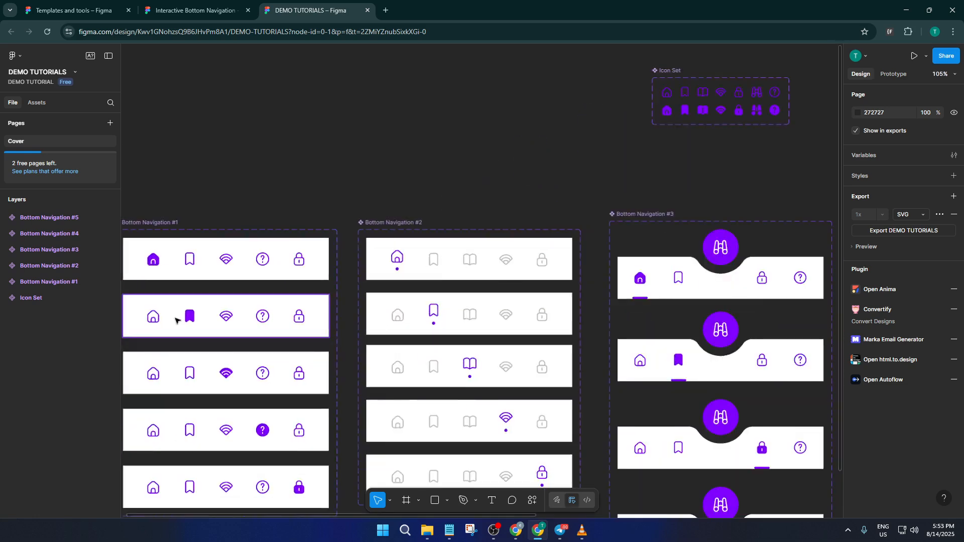
pyautogui.doubleClick(189, 261)
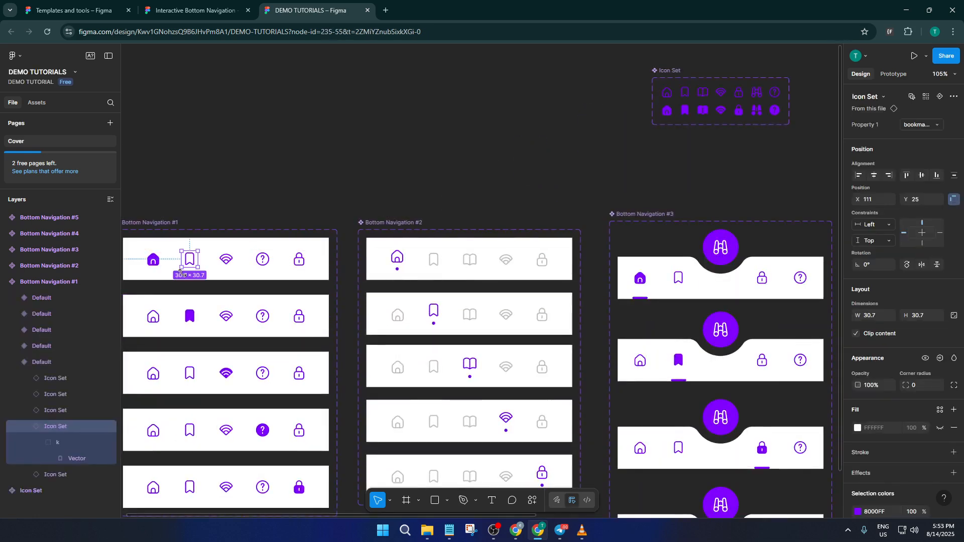
pyautogui.click(174, 246)
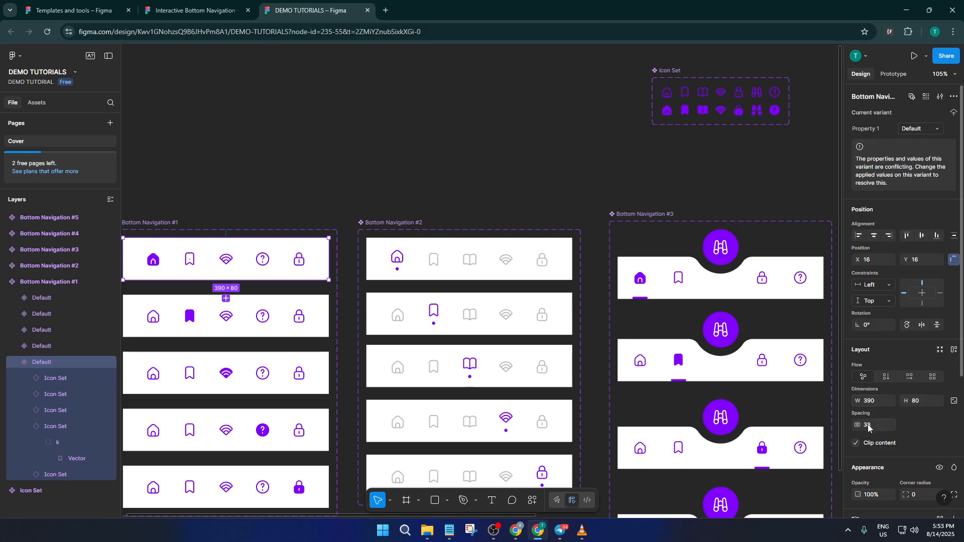
pyautogui.moveTo(858, 425); pyautogui.dragTo(861, 425)
pyautogui.moveTo(907, 401); pyautogui.dragTo(910, 401)
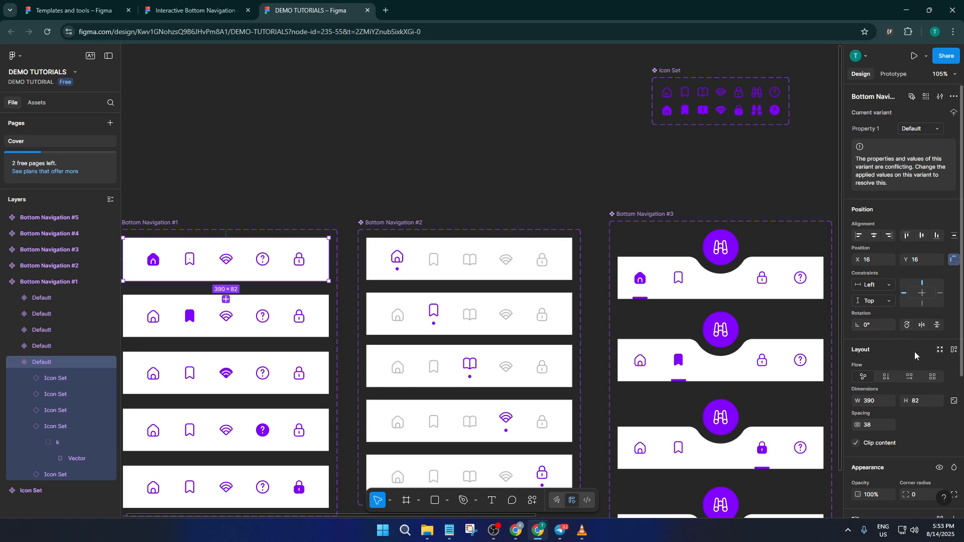
pyautogui.scroll(-3, 904, 365)
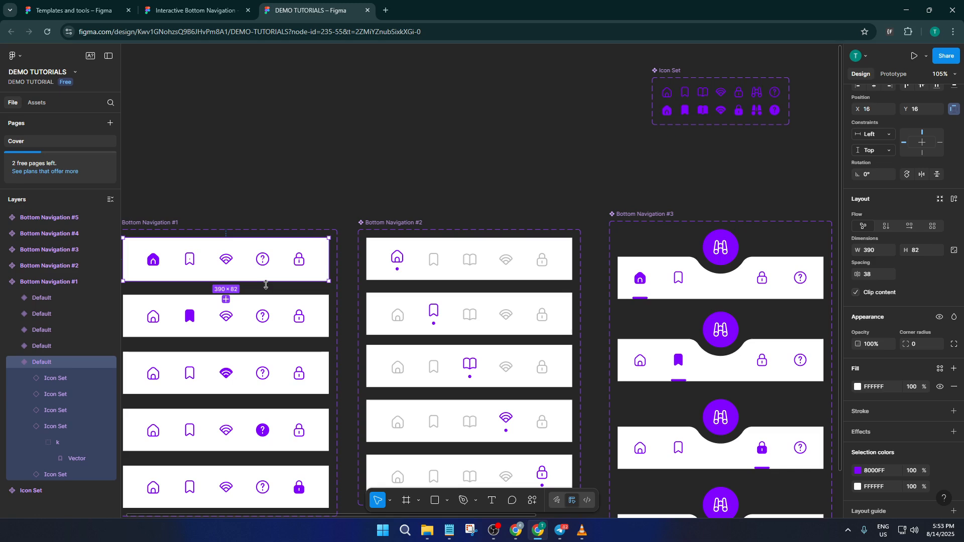
pyautogui.scroll(-1, 273, 285)
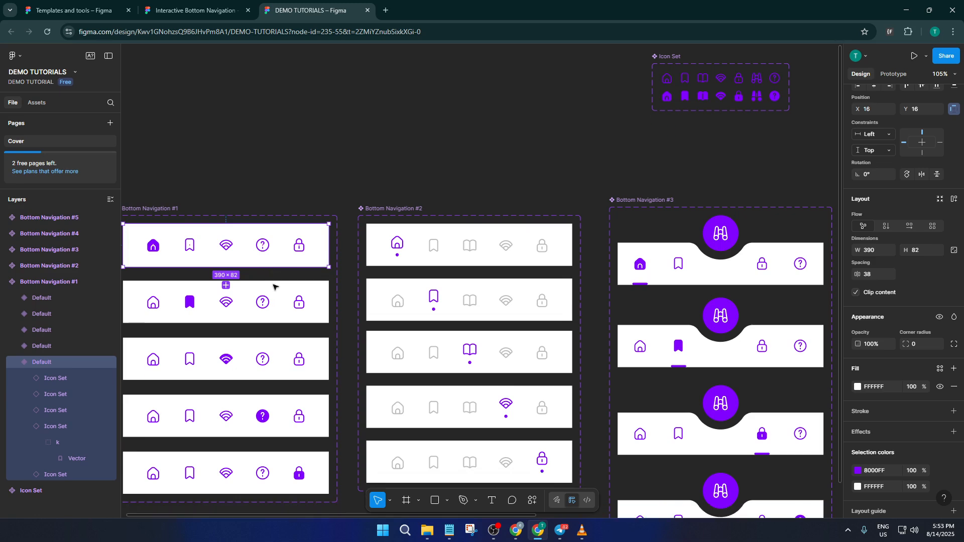